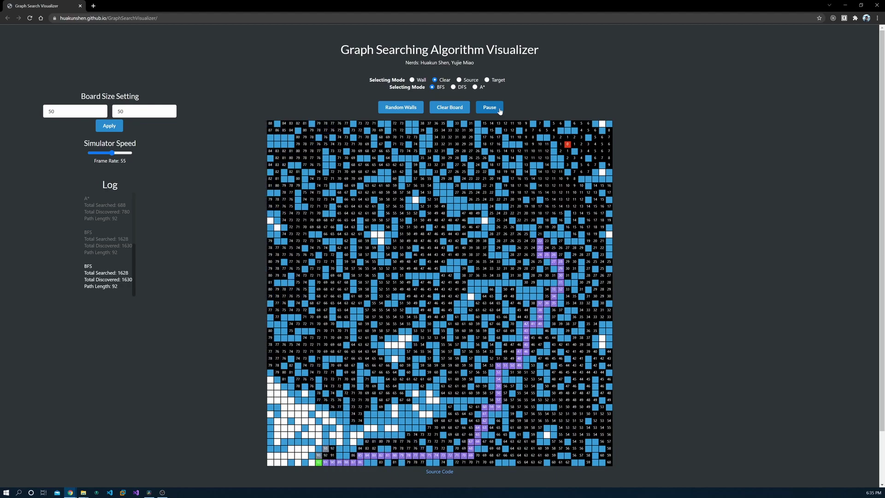
Animate a DFS search with simulation speed raised to 100, then start an A* animation
{"action": "left_click", "coordinate": [453, 86]}
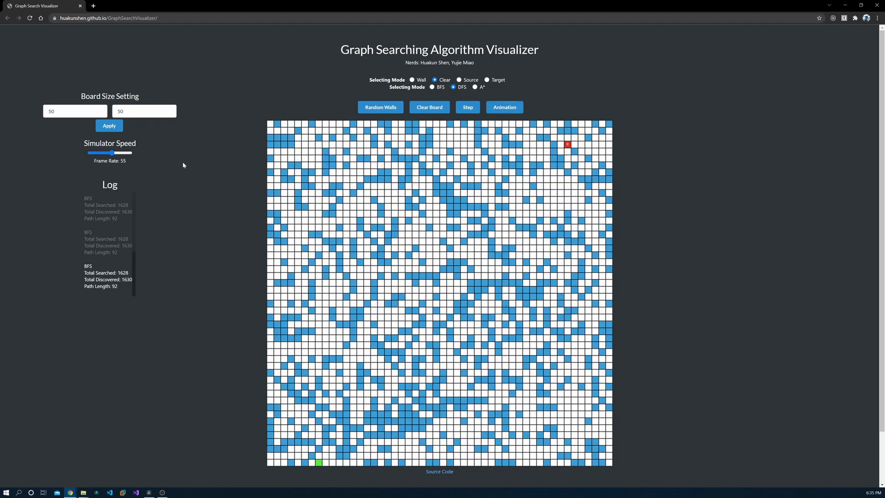
{"action": "left_click_drag", "start_coordinate": [111, 153], "coordinate": [128, 153]}
{"action": "left_click", "coordinate": [506, 108]}
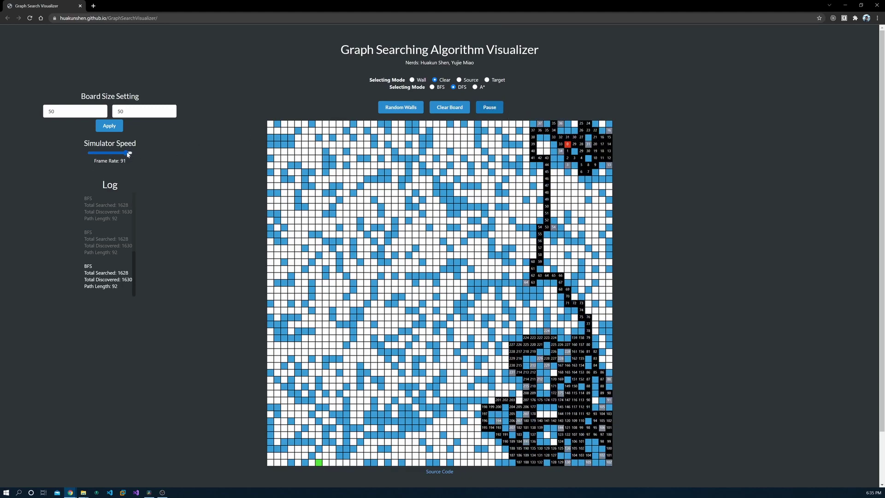
{"action": "left_click_drag", "start_coordinate": [128, 153], "coordinate": [137, 155]}
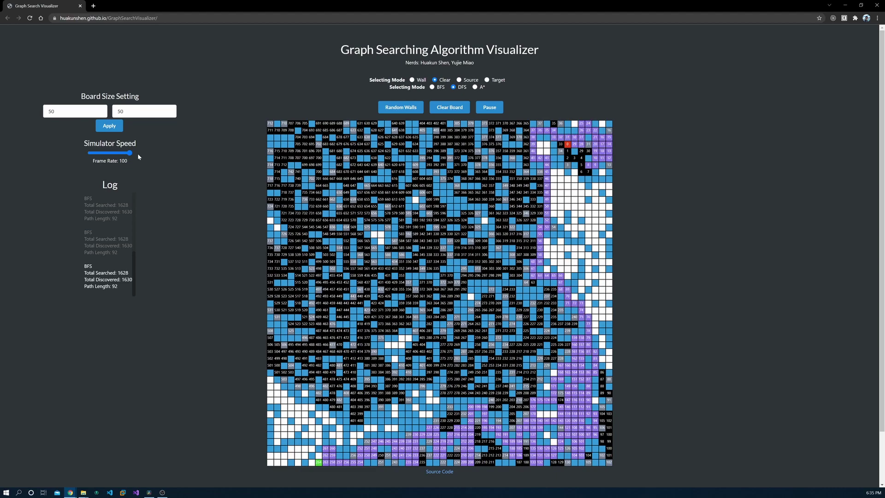
{"action": "left_click", "coordinate": [474, 87]}
{"action": "left_click", "coordinate": [501, 108]}
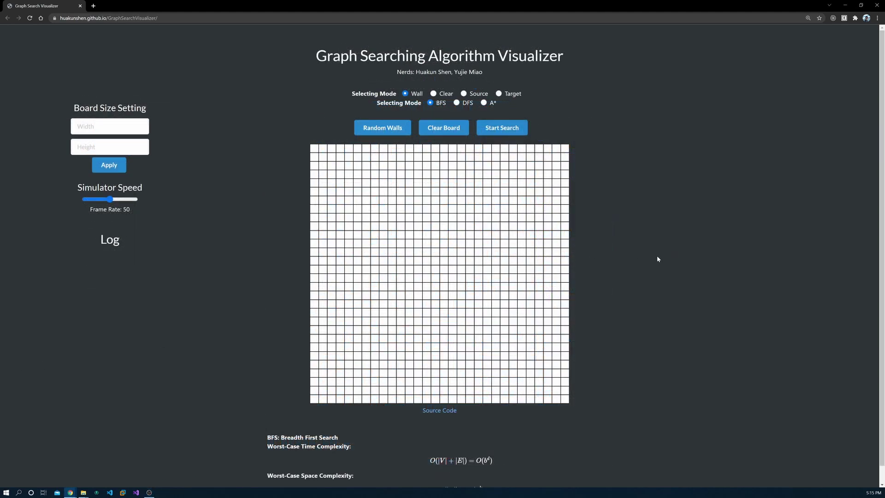
{"action": "key", "text": "ctrl+shift+c"}
{"action": "left_click", "coordinate": [396, 191]}
{"action": "left_click", "coordinate": [106, 126]}
{"action": "type", "text": "50"}
{"action": "key", "text": "Tab"}
{"action": "type", "text": "50"}
{"action": "key", "text": "Return"}
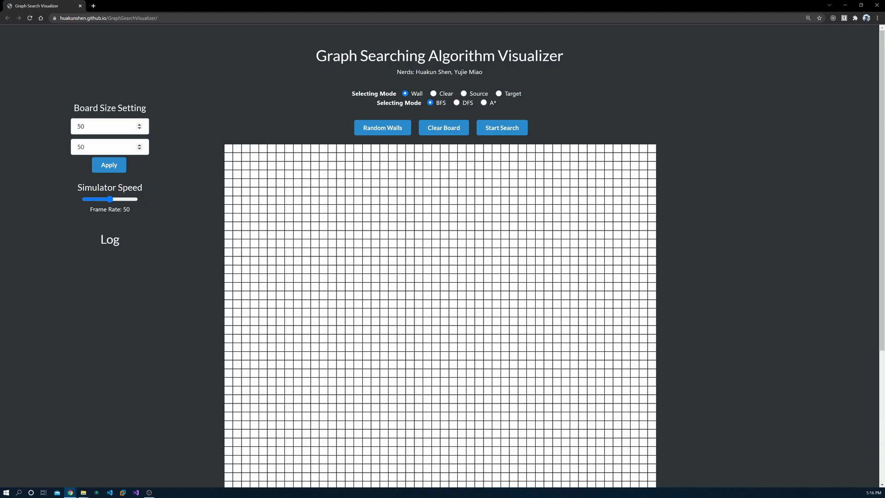
{"action": "scroll", "coordinate": [235, 185], "scroll_direction": "down", "scroll_amount": 2}
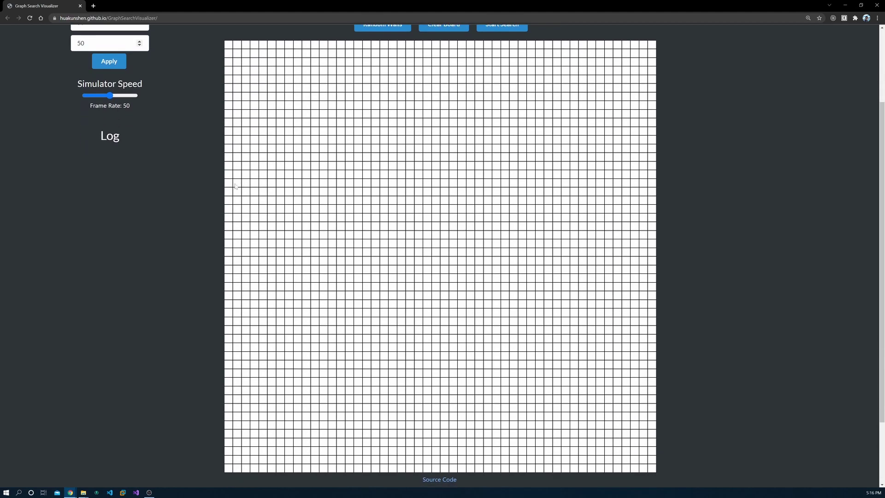
{"action": "scroll", "coordinate": [205, 203], "scroll_direction": "up", "scroll_amount": 1}
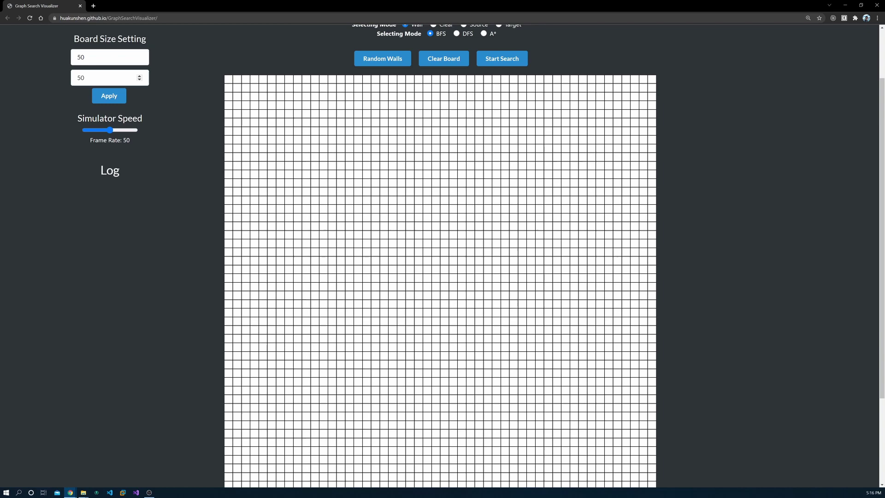
{"action": "key", "text": "F5"}
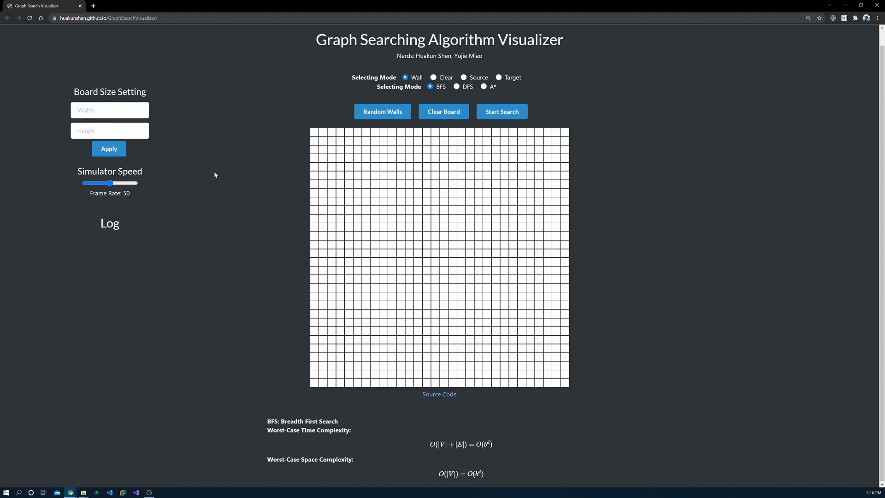
{"action": "scroll", "coordinate": [463, 464], "scroll_direction": "down", "scroll_amount": 1}
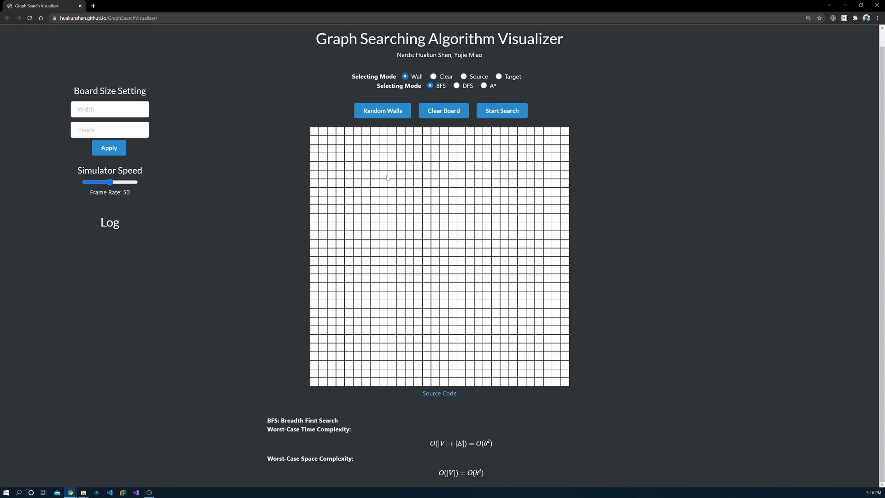
Draw several hand-made wall strokes across the grid
{"action": "left_click_drag", "start_coordinate": [383, 183], "coordinate": [392, 209]}
{"action": "left_click_drag", "start_coordinate": [426, 277], "coordinate": [469, 304]}
{"action": "mouse_move", "coordinate": [513, 226]}
{"action": "left_mouse_down"}
{"action": "mouse_move", "coordinate": [522, 243]}
{"action": "mouse_move", "coordinate": [513, 269]}
{"action": "left_mouse_up"}
{"action": "mouse_move", "coordinate": [513, 244]}
{"action": "left_mouse_down"}
{"action": "mouse_move", "coordinate": [480, 258]}
{"action": "mouse_move", "coordinate": [444, 243]}
{"action": "left_mouse_up"}
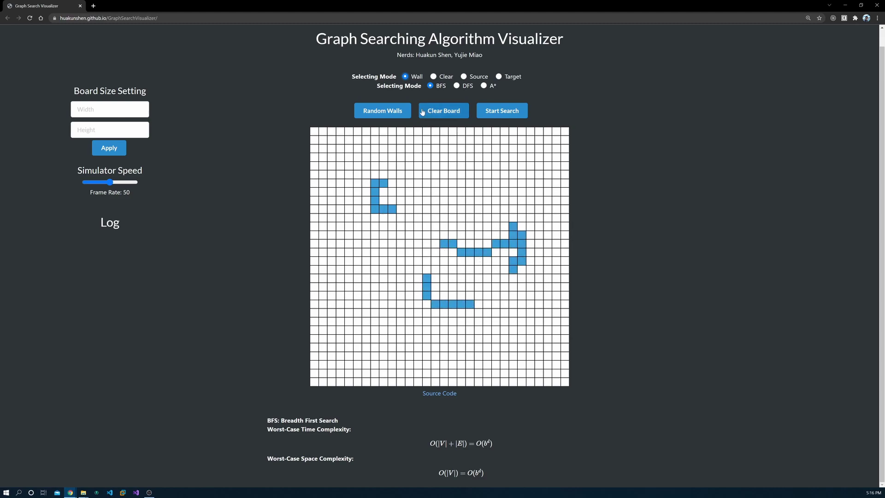
Generate random walls using the default randomness of 30
{"action": "left_click", "coordinate": [395, 110]}
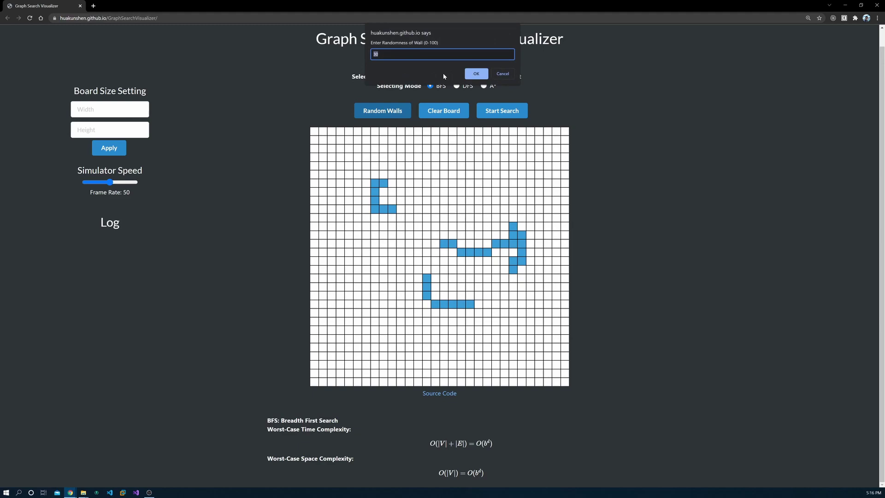
{"action": "key", "text": "End"}
{"action": "left_click", "coordinate": [476, 73]}
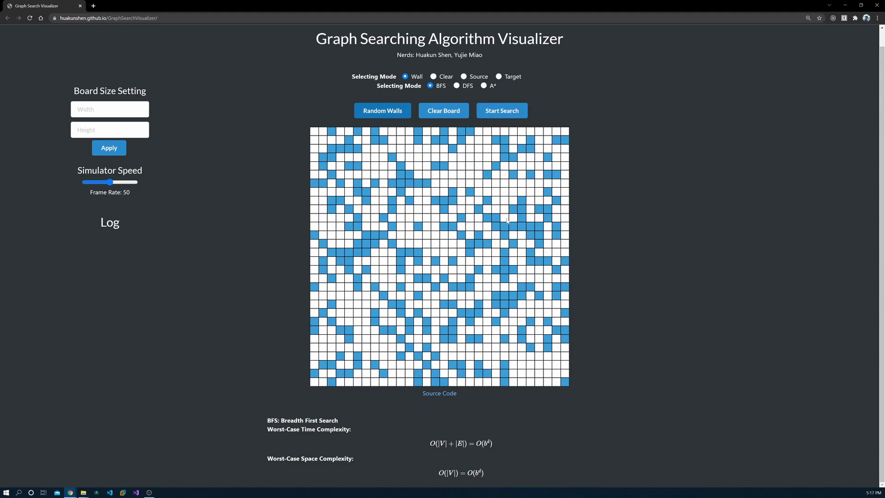
Erase a run of walls from mid-grid toward the right edge
{"action": "left_click", "coordinate": [433, 77]}
{"action": "mouse_move", "coordinate": [464, 180]}
{"action": "left_mouse_down"}
{"action": "mouse_move", "coordinate": [453, 216]}
{"action": "mouse_move", "coordinate": [500, 269]}
{"action": "mouse_move", "coordinate": [522, 228]}
{"action": "mouse_move", "coordinate": [533, 234]}
{"action": "left_mouse_up"}
{"action": "left_click", "coordinate": [464, 77]}
{"action": "left_click", "coordinate": [499, 76]}
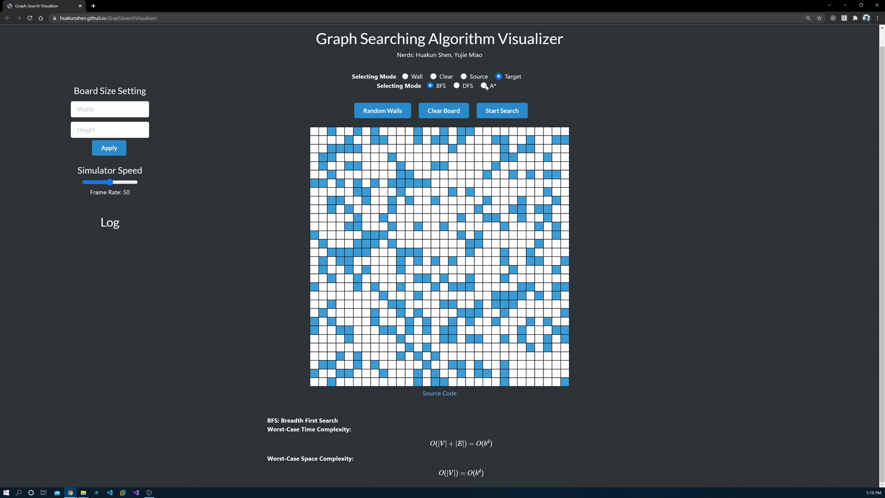
Place the source in the top row near the right, the target lower left, and start BFS
{"action": "left_click", "coordinate": [463, 76]}
{"action": "left_click", "coordinate": [548, 132]}
{"action": "left_click", "coordinate": [499, 76]}
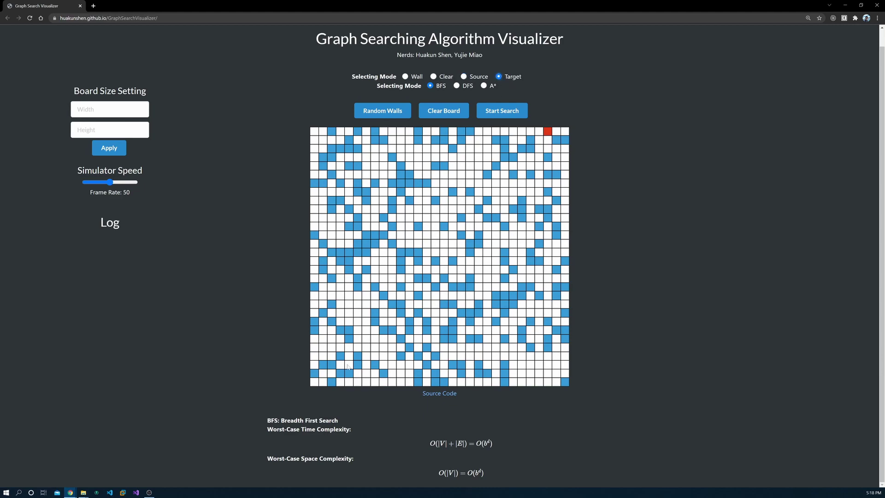
{"action": "left_click", "coordinate": [502, 113]}
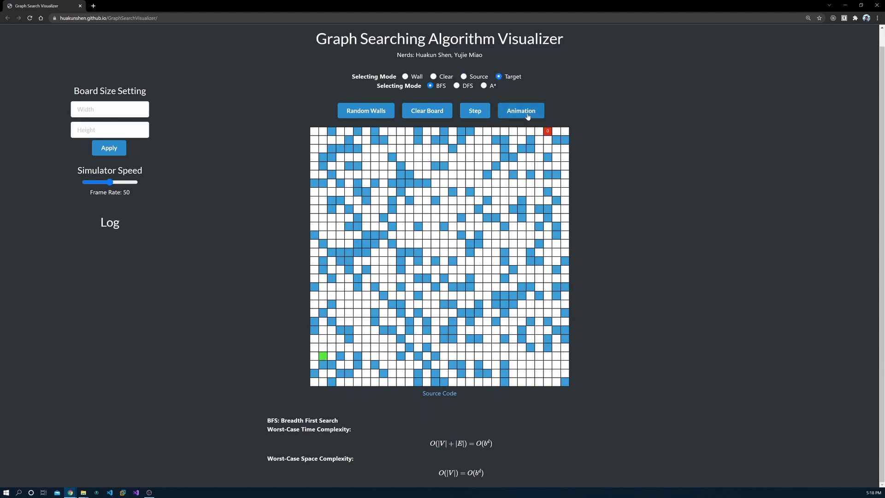
Animate BFS until it finishes with 610 cells searched and a path length of 52
{"action": "left_click", "coordinate": [527, 113]}
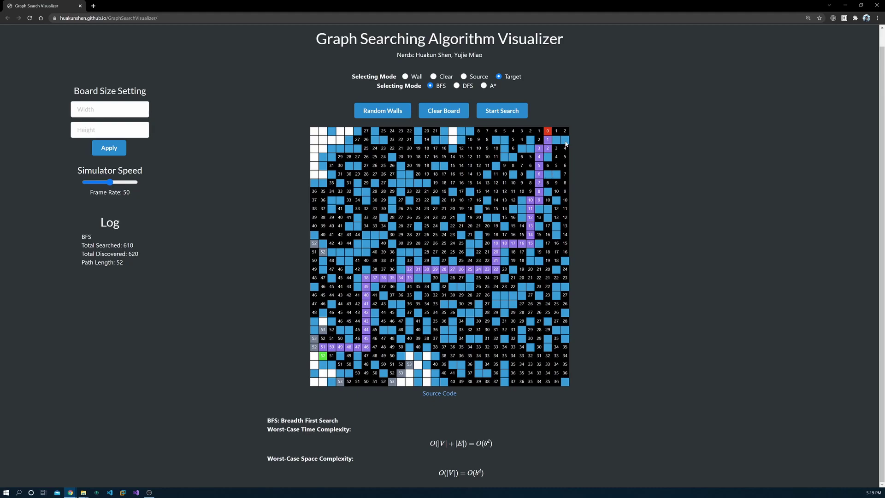
Restart and pause BFS, adjust the simulation speed, and rerun it for stepping
{"action": "left_click", "coordinate": [501, 110]}
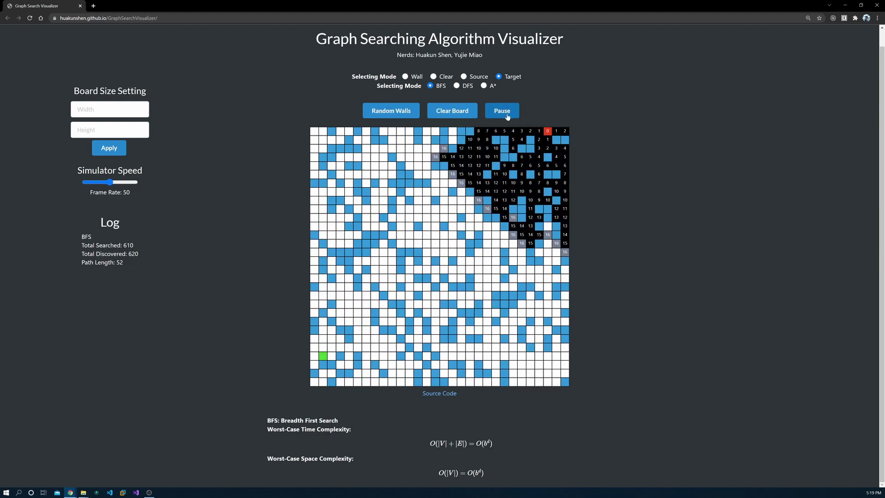
{"action": "left_click", "coordinate": [507, 115]}
{"action": "left_click_drag", "start_coordinate": [109, 182], "coordinate": [86, 182]}
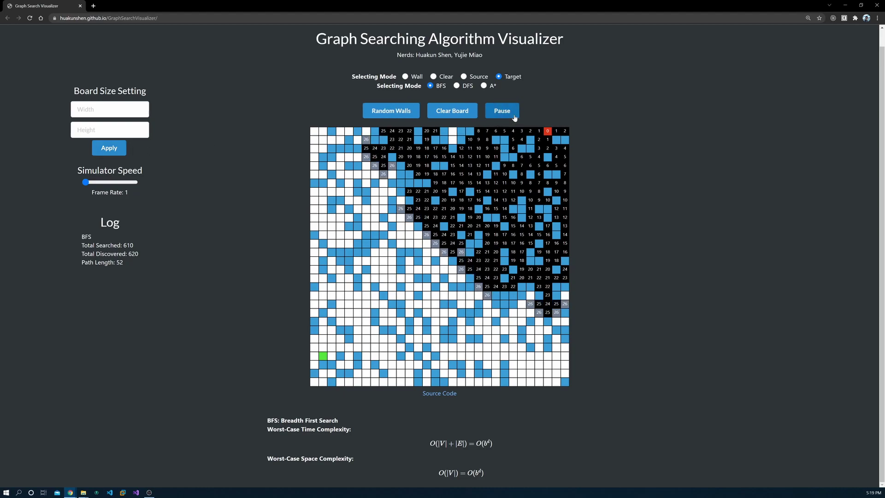
{"action": "left_click_drag", "start_coordinate": [85, 181], "coordinate": [112, 182]}
{"action": "left_click", "coordinate": [487, 112]}
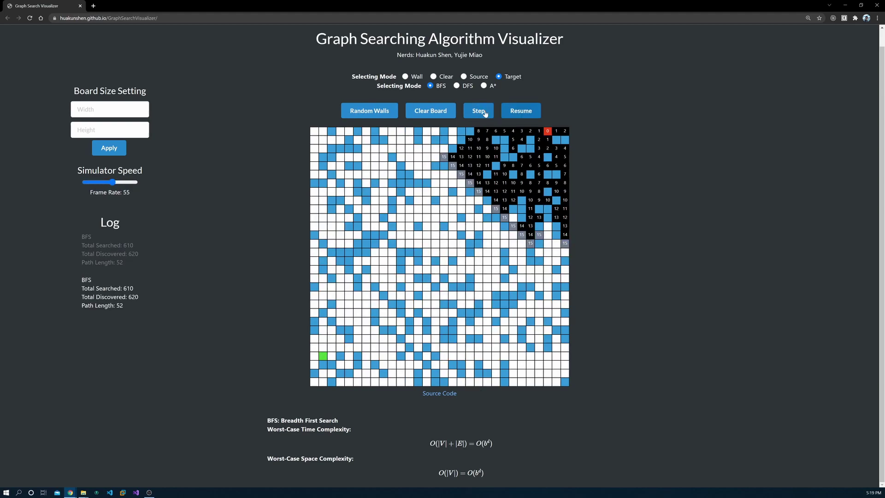
Step the paused BFS level by level until its frontier reaches depth 24
{"action": "left_click", "coordinate": [485, 112]}
{"action": "left_click", "coordinate": [485, 112]}
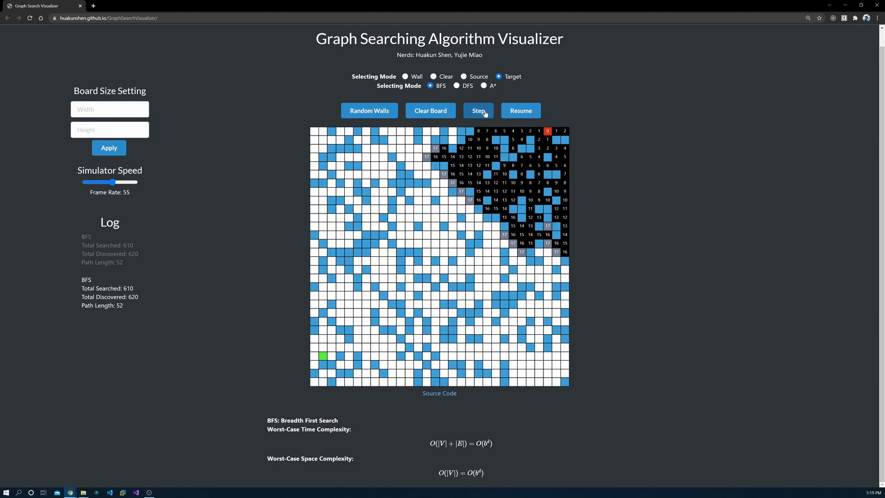
{"action": "left_click", "coordinate": [485, 112]}
{"action": "left_click", "coordinate": [485, 113]}
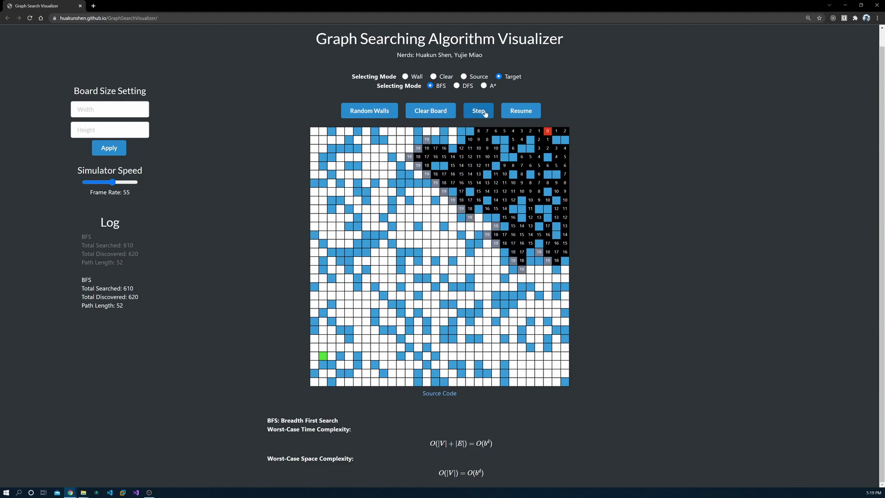
{"action": "left_click", "coordinate": [484, 112]}
{"action": "left_click", "coordinate": [484, 112]}
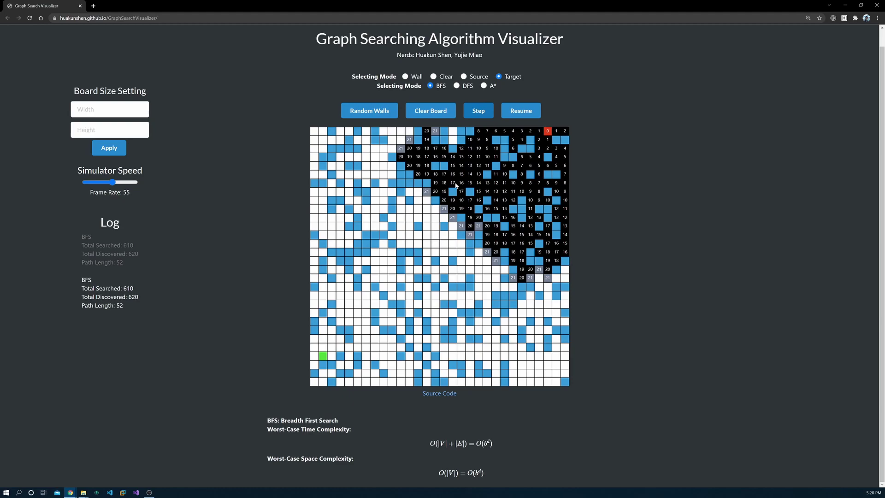
{"action": "left_click", "coordinate": [479, 111]}
{"action": "left_click", "coordinate": [479, 112]}
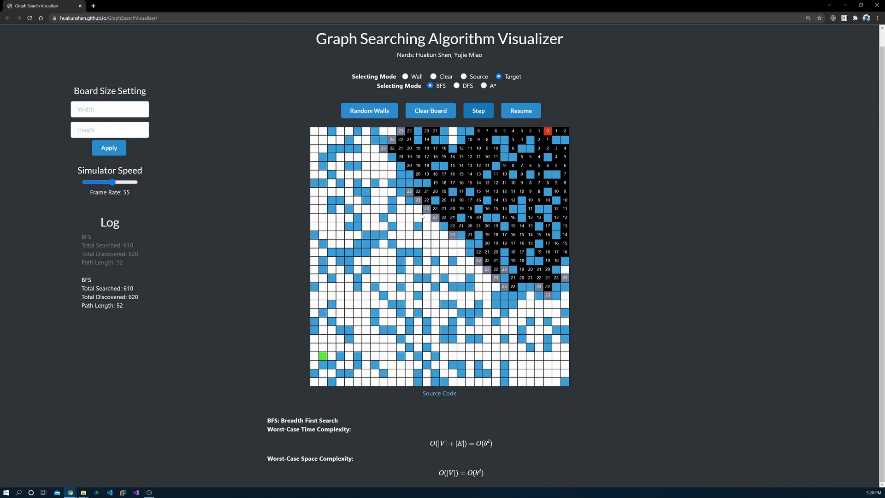
{"action": "left_click", "coordinate": [475, 114]}
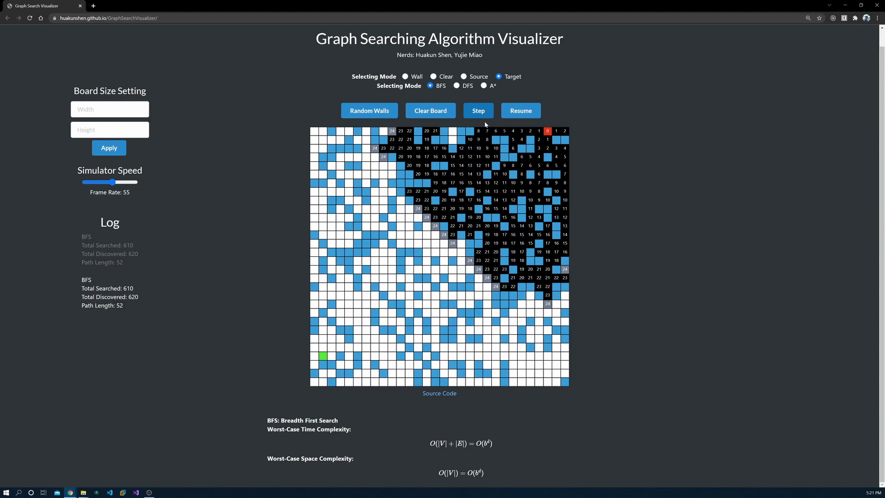
Run an animated DFS search on the same board and point out its log entry
{"action": "left_click", "coordinate": [456, 86]}
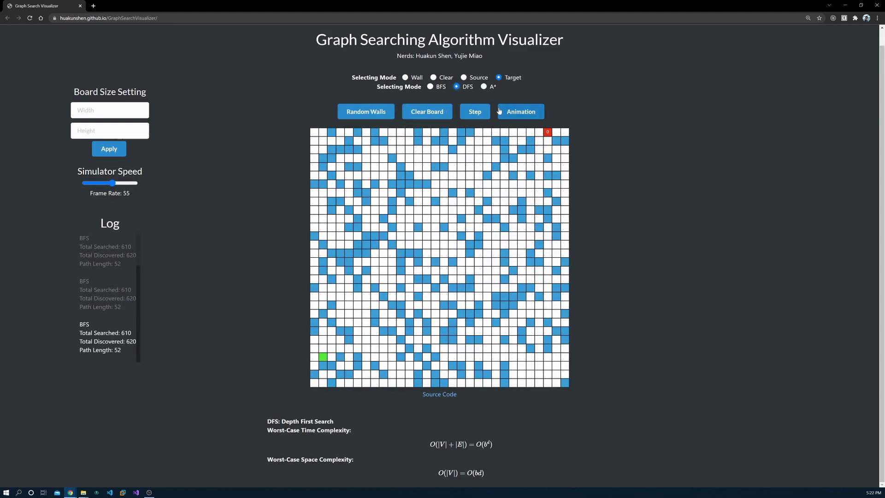
{"action": "left_click", "coordinate": [525, 112]}
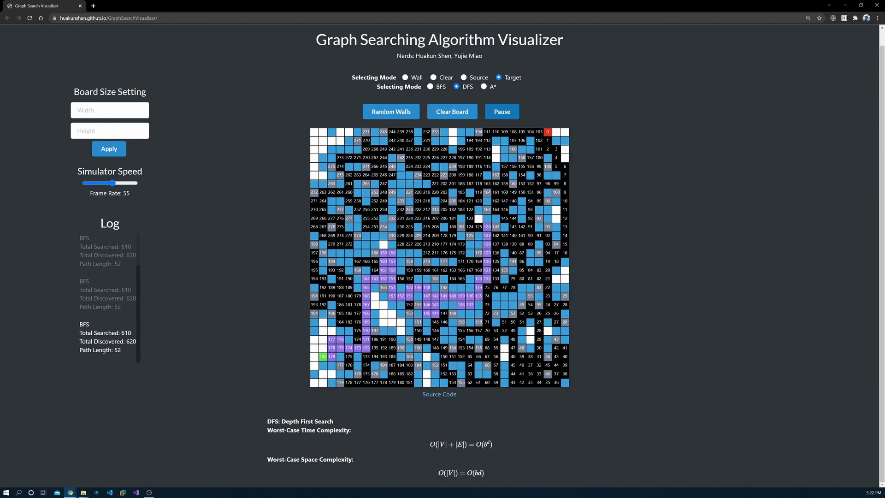
{"action": "triple_click", "coordinate": [133, 334]}
{"action": "left_click", "coordinate": [134, 334]}
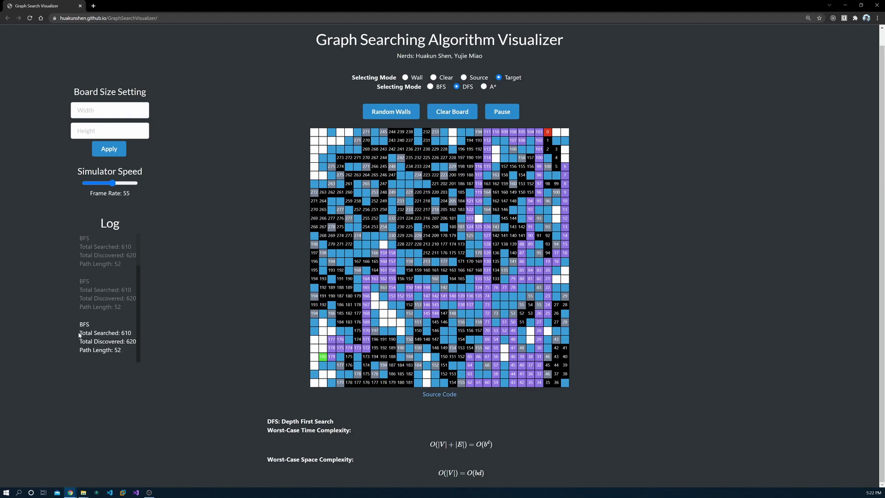
Highlight the log's searched counts to compare DFS 589 against BFS 610
{"action": "triple_click", "coordinate": [125, 334]}
{"action": "left_click", "coordinate": [125, 334]}
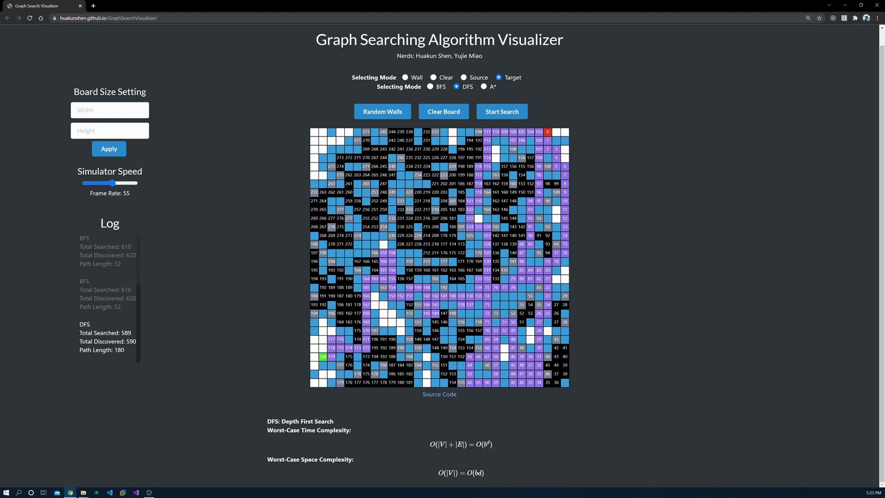
{"action": "left_click_drag", "start_coordinate": [120, 333], "coordinate": [131, 332]}
{"action": "left_click_drag", "start_coordinate": [121, 289], "coordinate": [132, 290]}
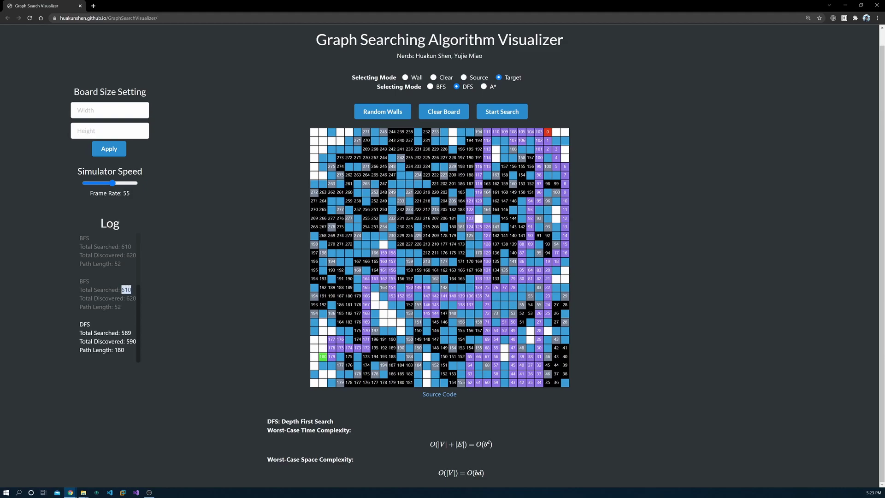
{"action": "left_click", "coordinate": [132, 292]}
Run A* at speed 85, then highlight the BFS Path Length: 52 line in the log
{"action": "left_click", "coordinate": [483, 87]}
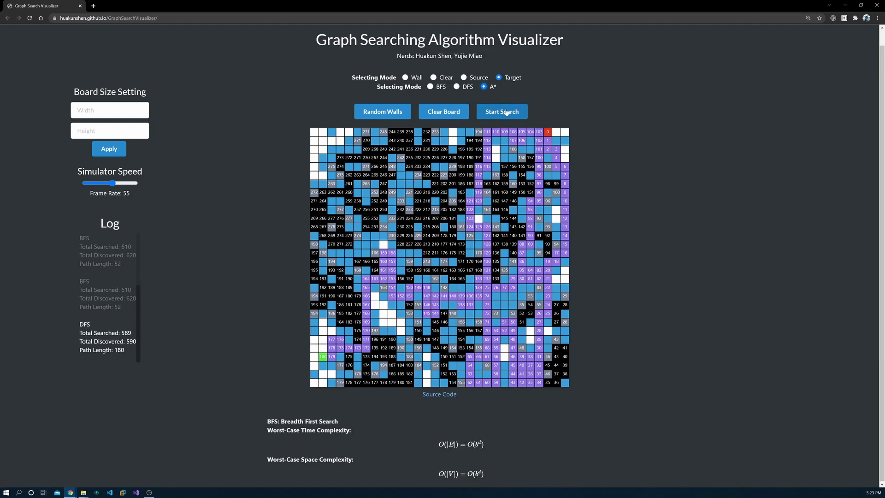
{"action": "left_click", "coordinate": [505, 111]}
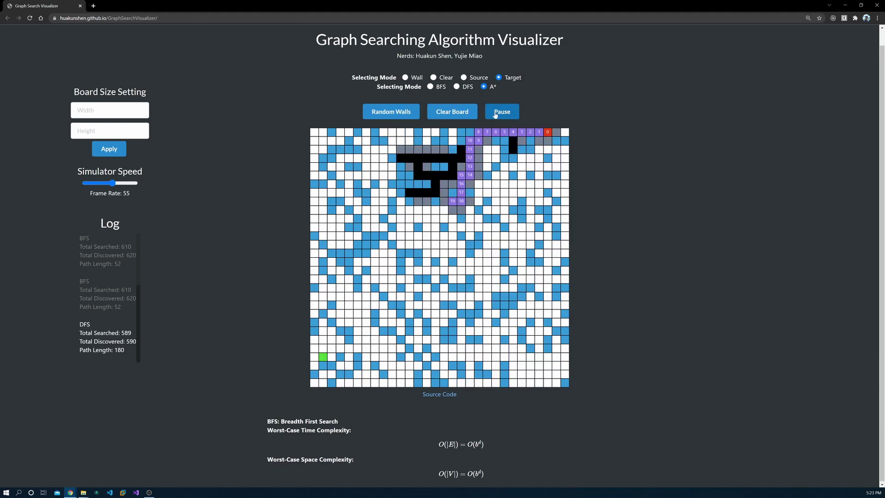
{"action": "left_click", "coordinate": [129, 183]}
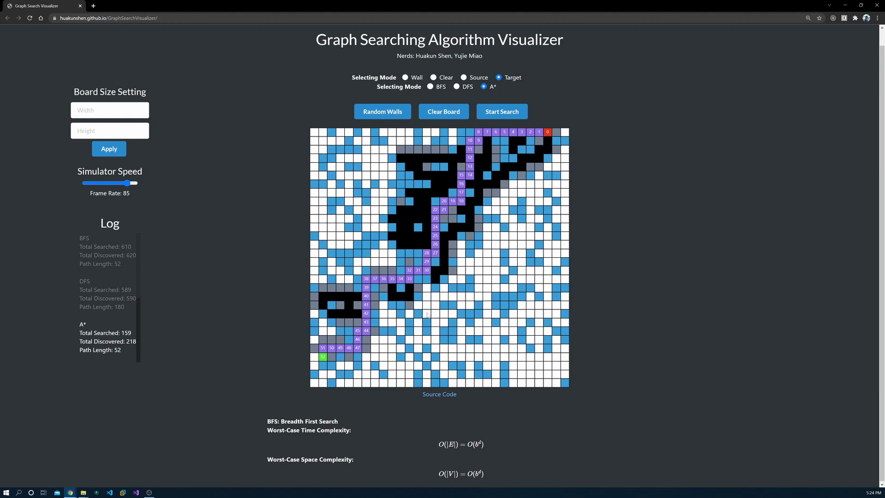
{"action": "left_click_drag", "start_coordinate": [78, 352], "coordinate": [79, 237]}
{"action": "left_click_drag", "start_coordinate": [127, 264], "coordinate": [78, 264]}
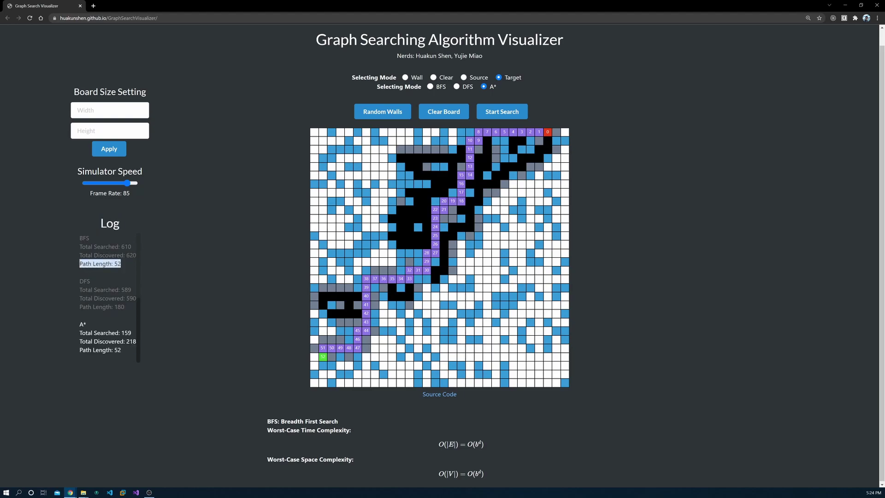